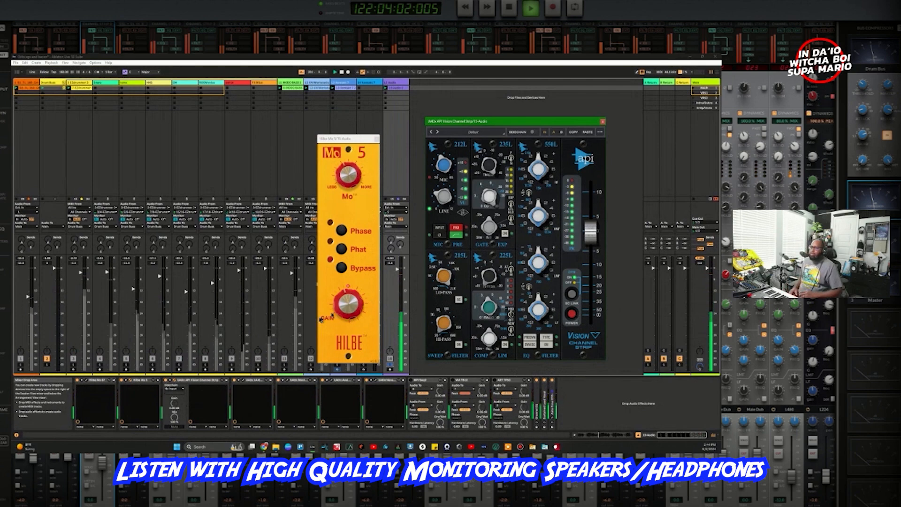
Compare the API Vision Channel Strip with the Mo 5 on the soloed audio track by alternating the strip's power and the Mo 5's bypass
left_click(590, 314)
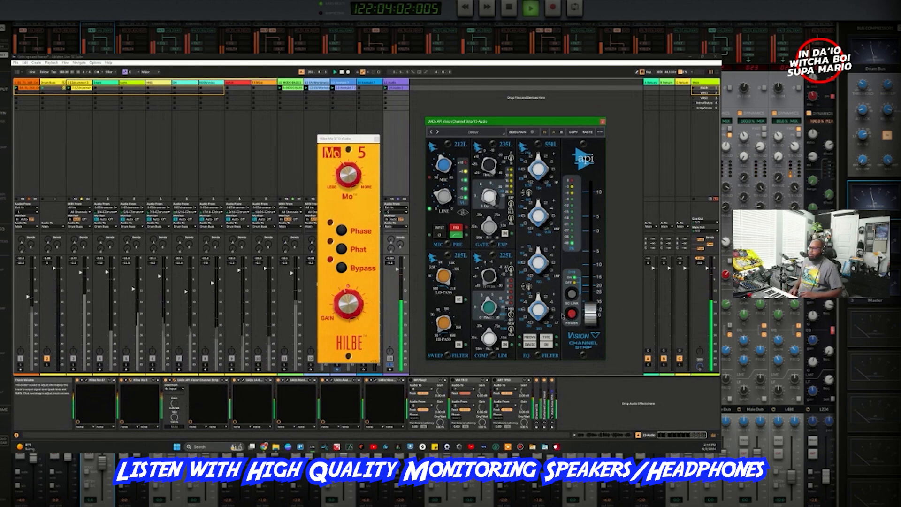
left_click(592, 322, "ctrl")
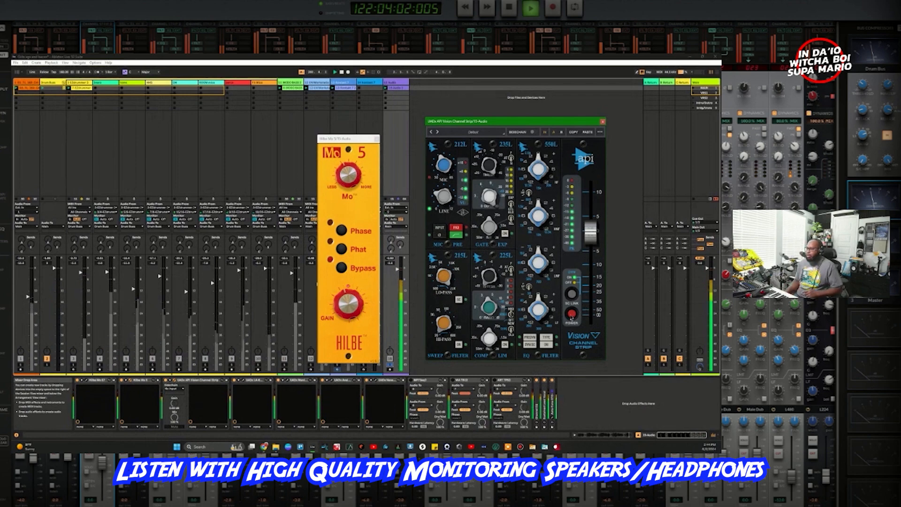
left_click(342, 271)
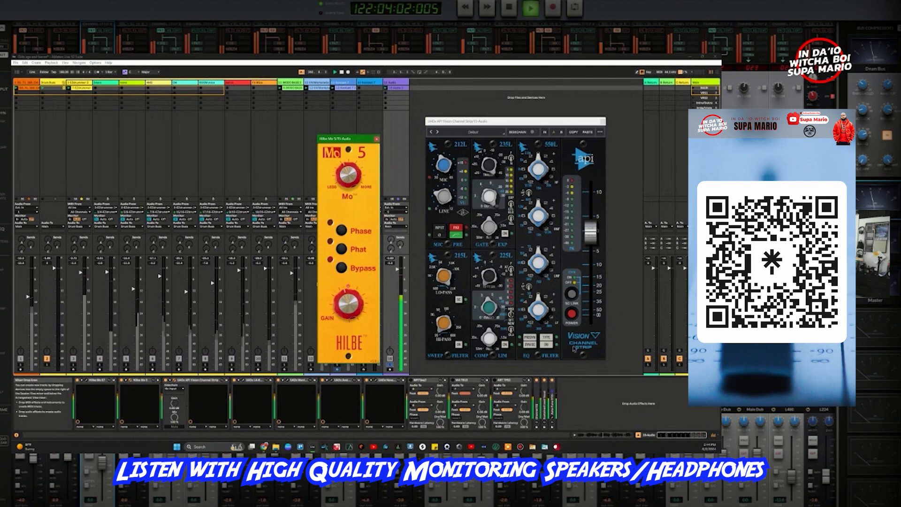
left_click(577, 314)
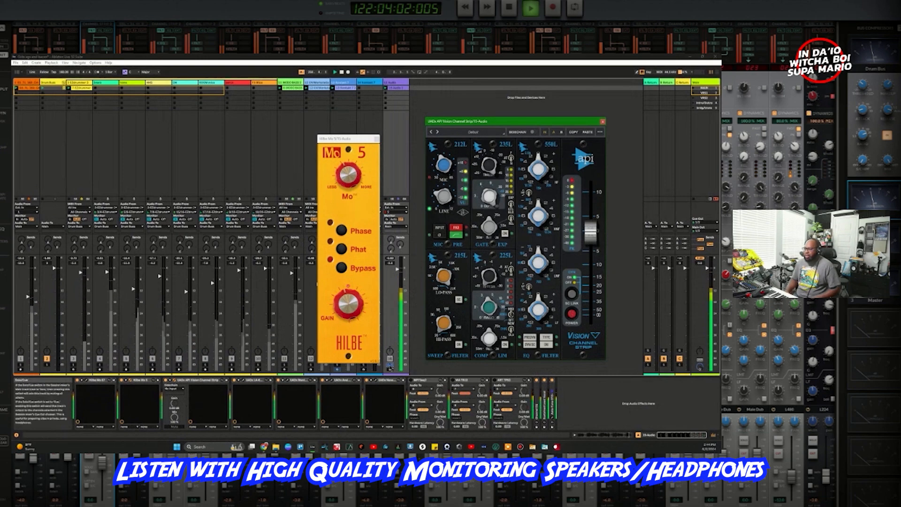
Unsolo the audio track and compare the API Vision Channel Strip with the Mo 5 in the full mix, alternating power and bypass
left_click(390, 366)
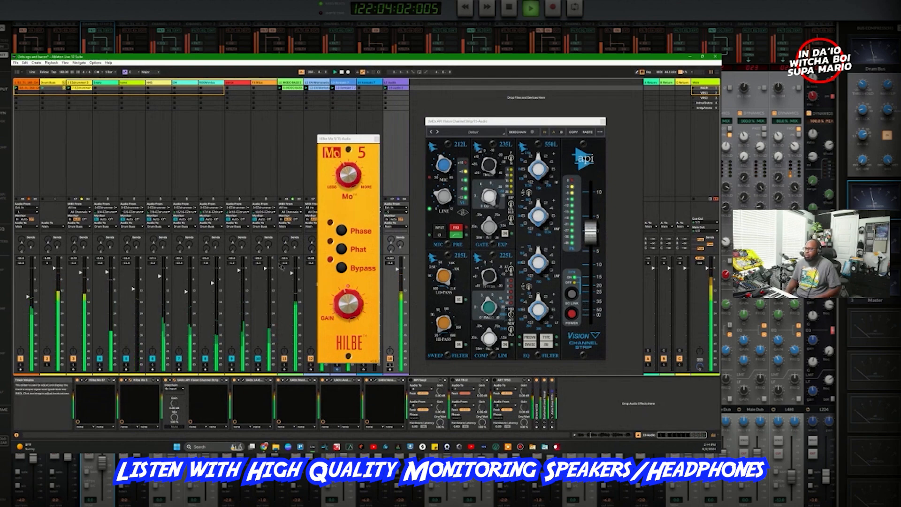
left_click(573, 317)
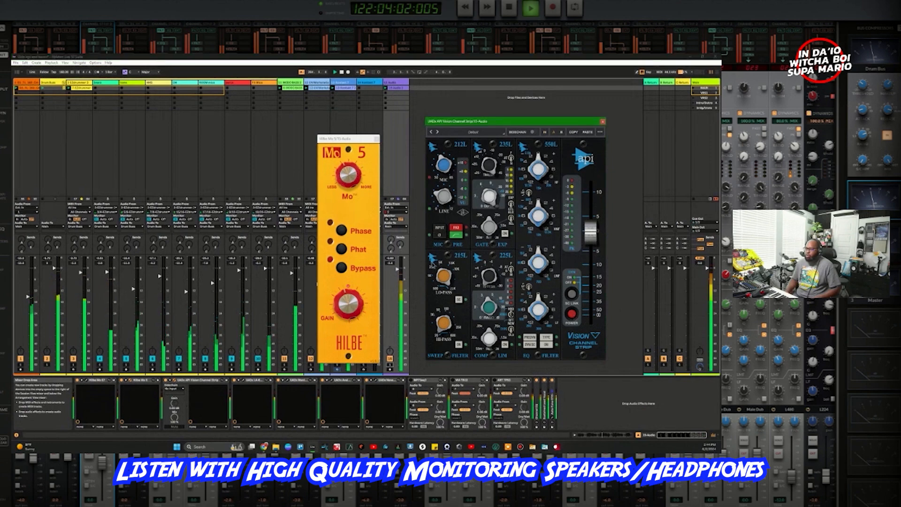
left_click(341, 267)
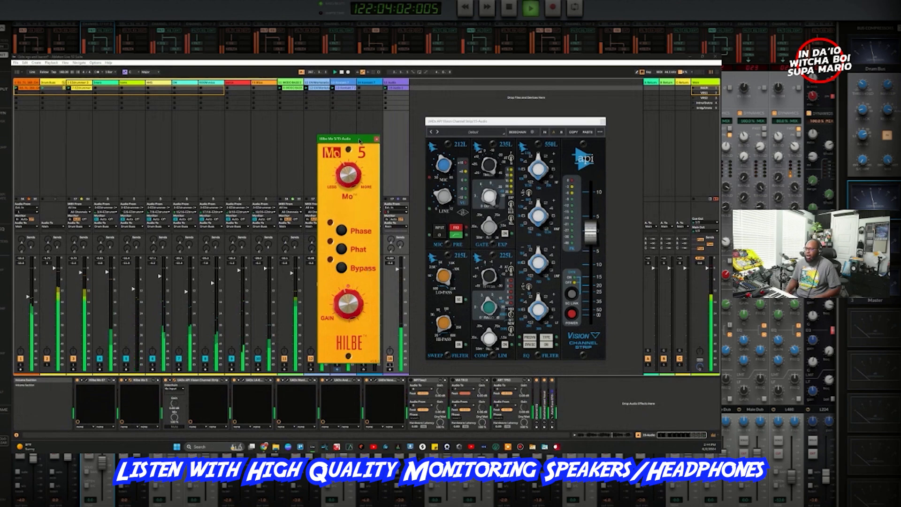
left_click_drag(359, 140, 352, 122)
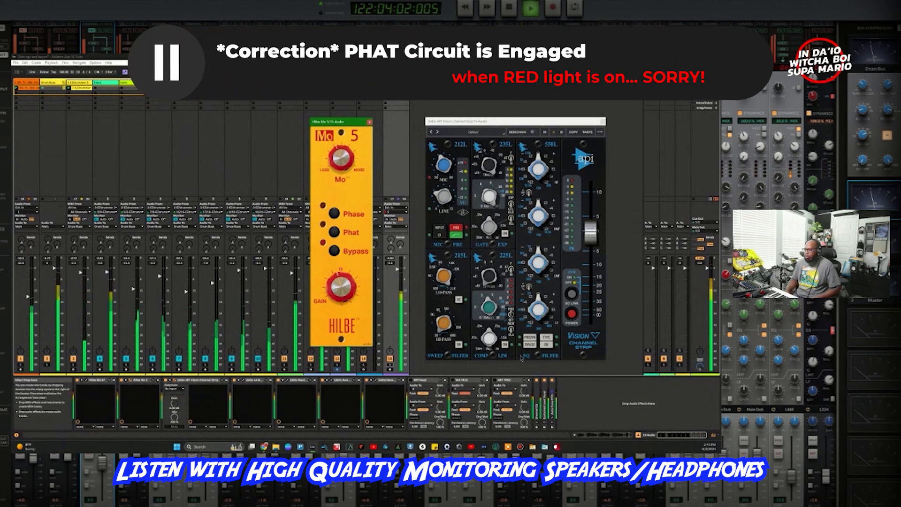
left_click(573, 320)
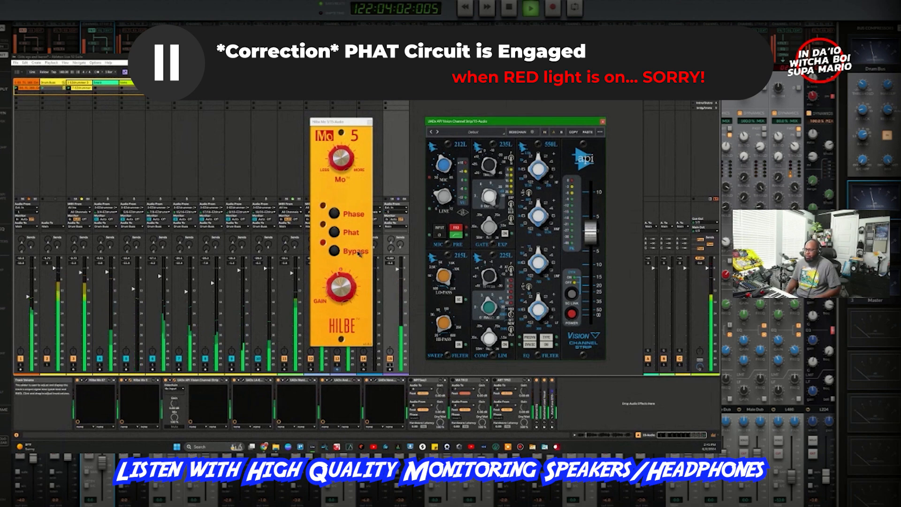
left_click(339, 252)
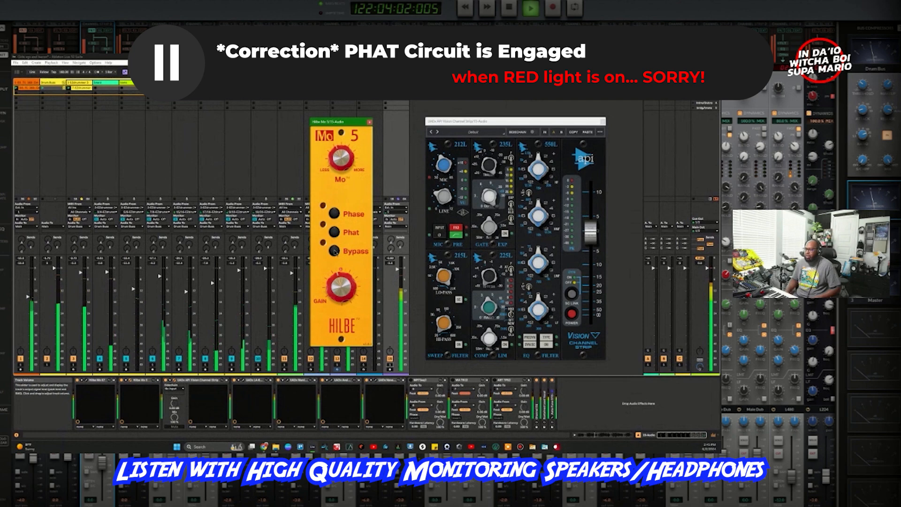
left_click(580, 323)
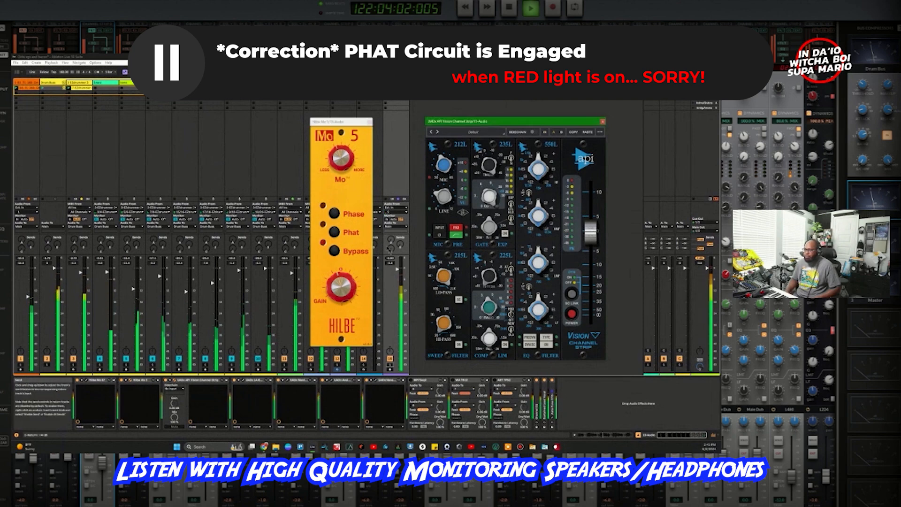
left_click(335, 251)
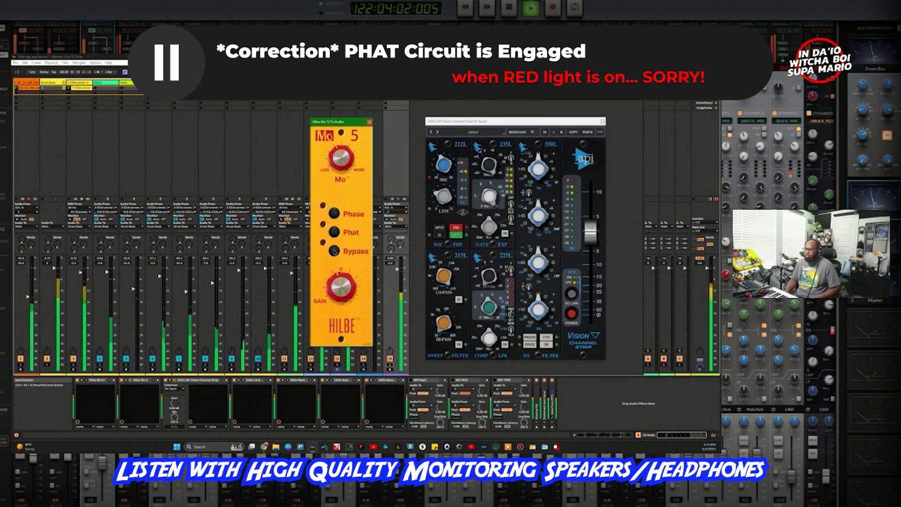
left_click(520, 331)
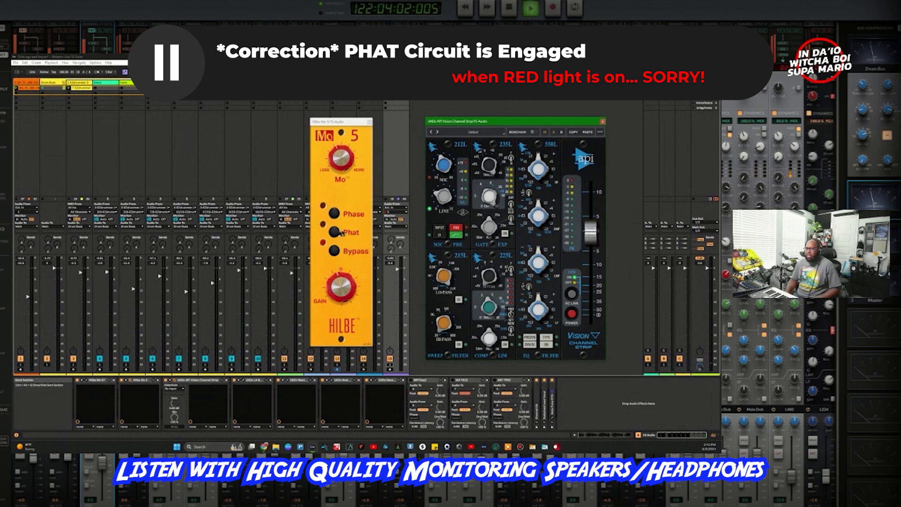
Toggle the Mo 5's Phat circuit and compare the Mo 5 with the API Vision Channel Strip in the full mix
left_click(337, 233)
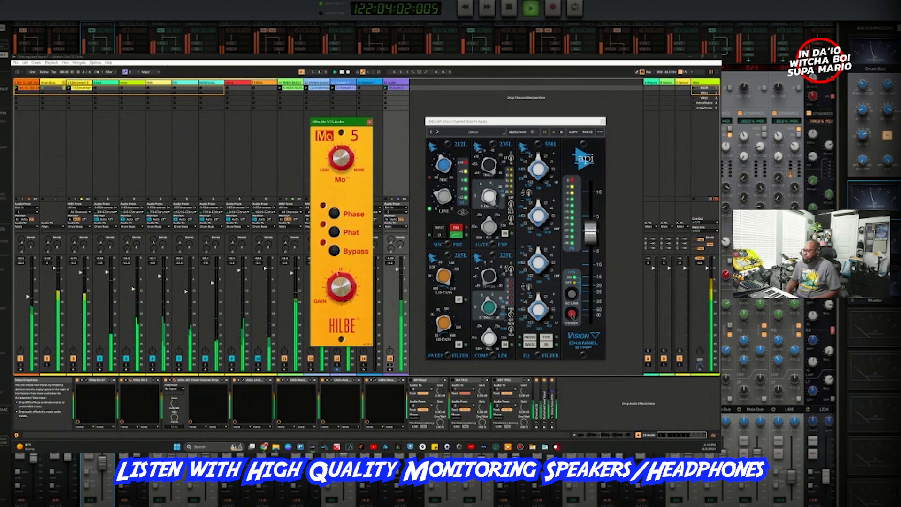
left_click(572, 319)
left_click(334, 250)
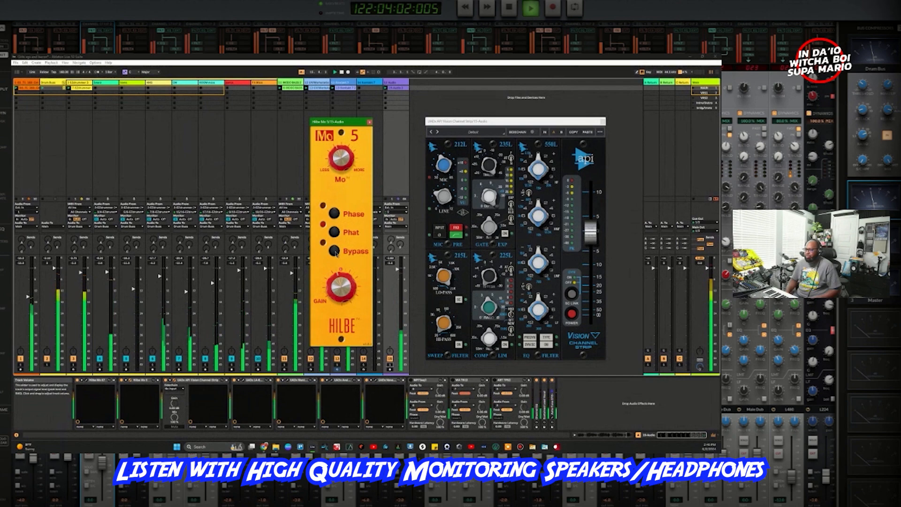
left_click(553, 311)
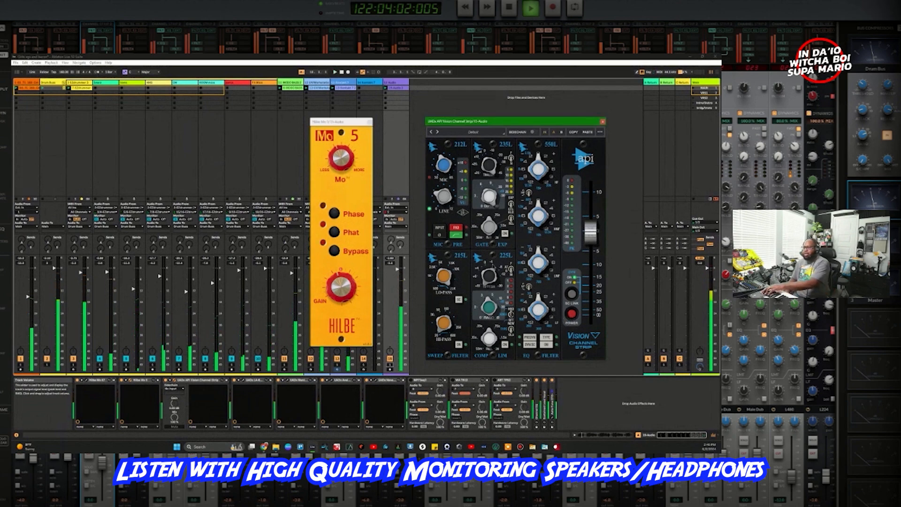
left_click(335, 234)
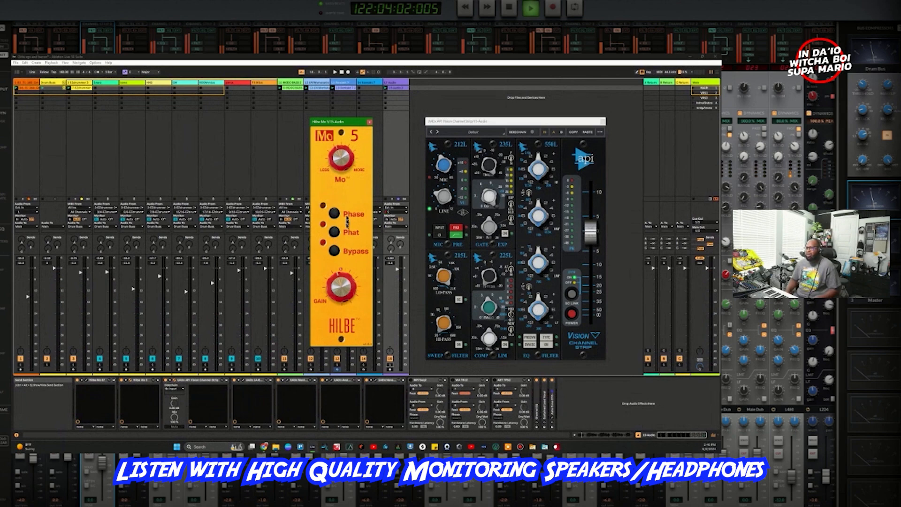
mouse_move(349, 126)
left_mouse_down()
mouse_move(361, 116)
mouse_move(337, 128)
left_mouse_up()
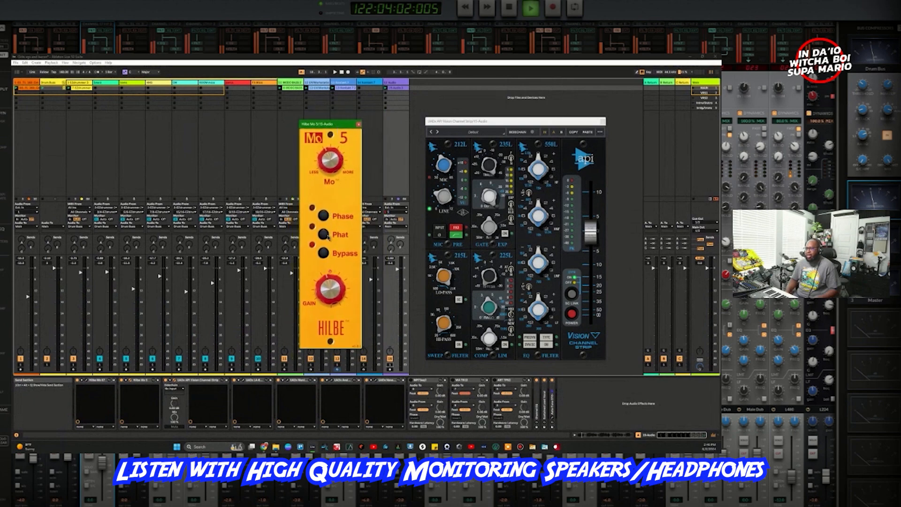
mouse_move(341, 126)
left_mouse_down()
mouse_move(327, 121)
mouse_move(353, 138)
left_mouse_up()
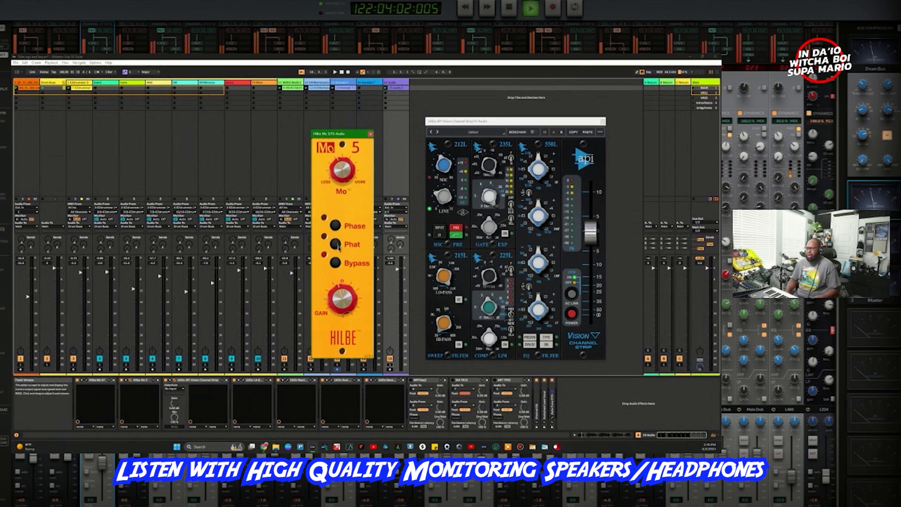
mouse_move(344, 134)
left_mouse_down()
mouse_move(370, 139)
mouse_move(347, 138)
left_mouse_up()
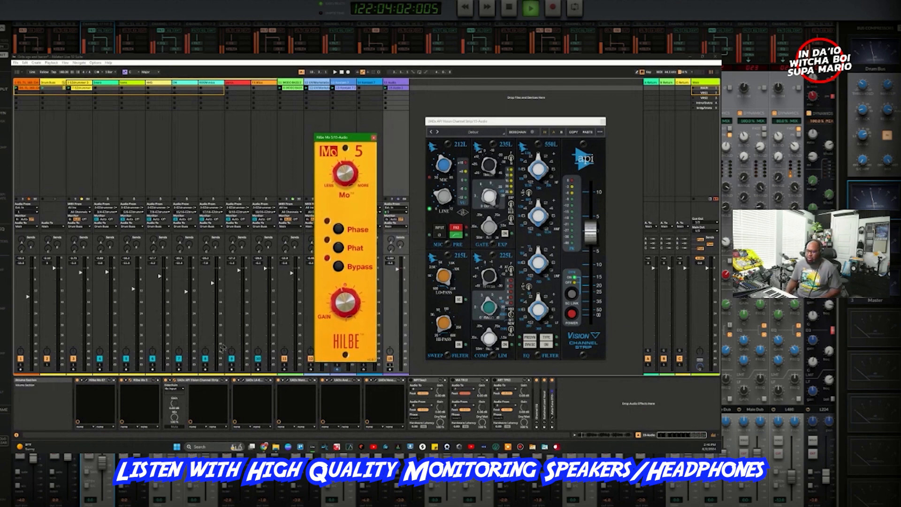
left_click_drag(362, 138, 336, 130)
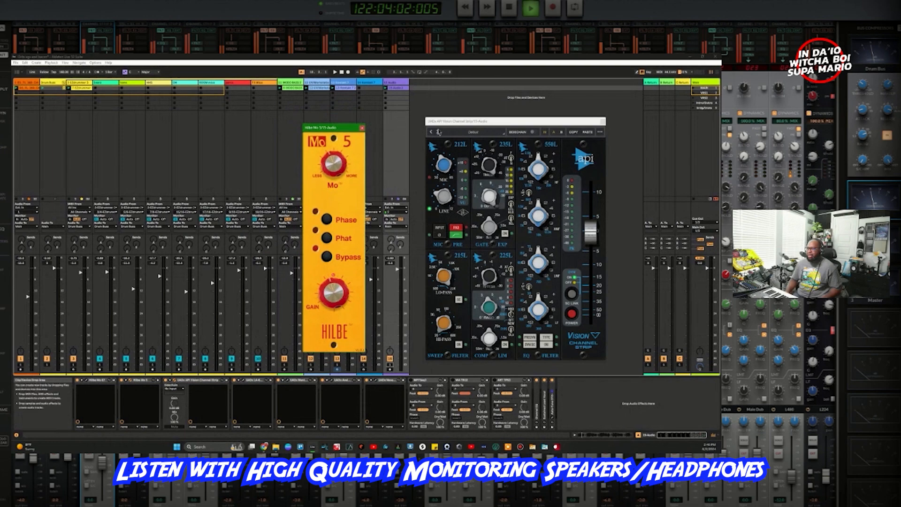
left_click_drag(444, 126, 452, 123)
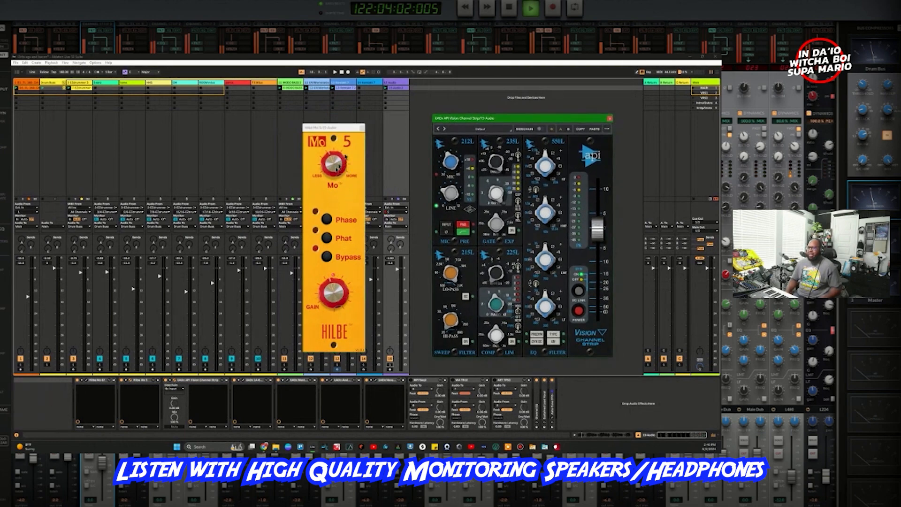
left_click_drag(355, 128, 356, 124)
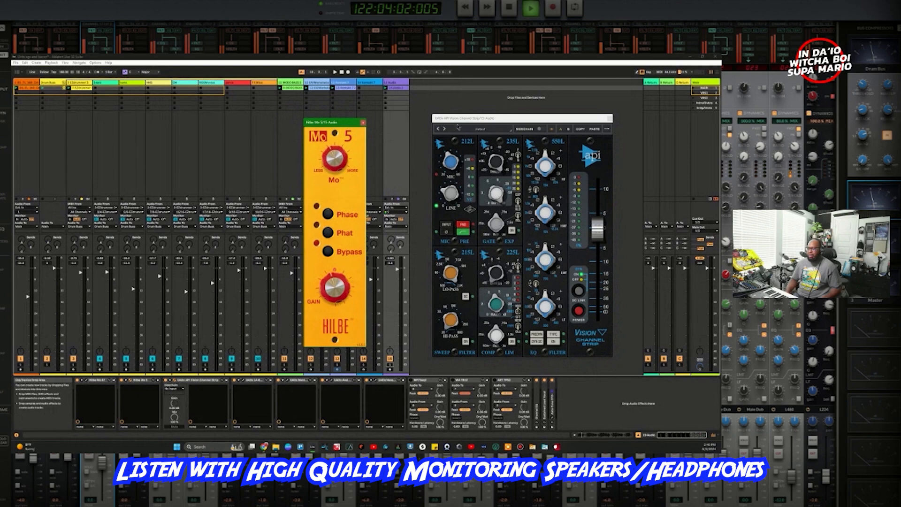
left_click_drag(458, 127, 448, 129)
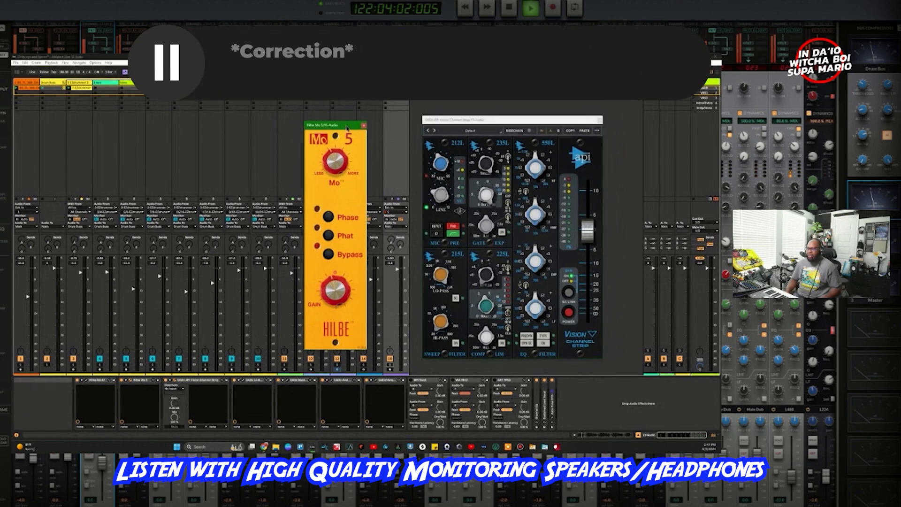
left_click_drag(347, 127, 350, 123)
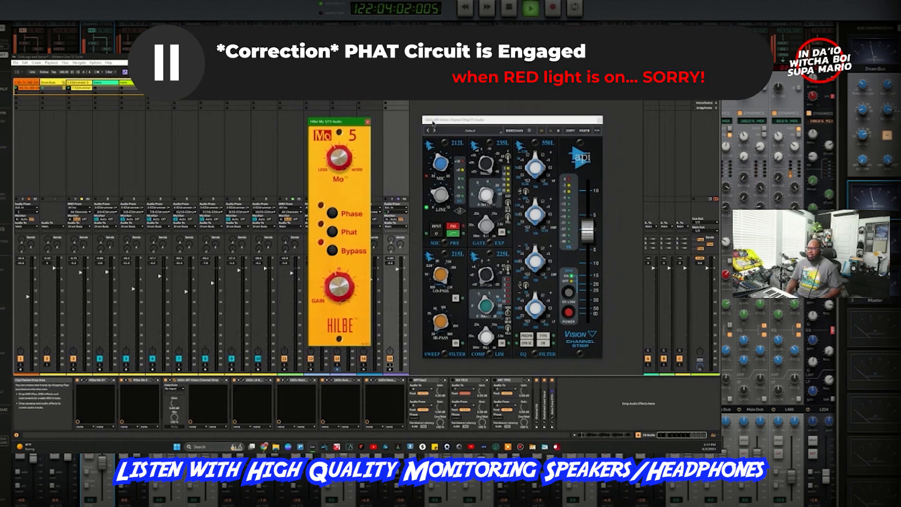
mouse_move(432, 123)
left_mouse_down()
mouse_move(423, 122)
mouse_move(441, 117)
left_mouse_up()
mouse_move(342, 119)
left_mouse_down()
mouse_move(319, 122)
mouse_move(335, 131)
left_mouse_up()
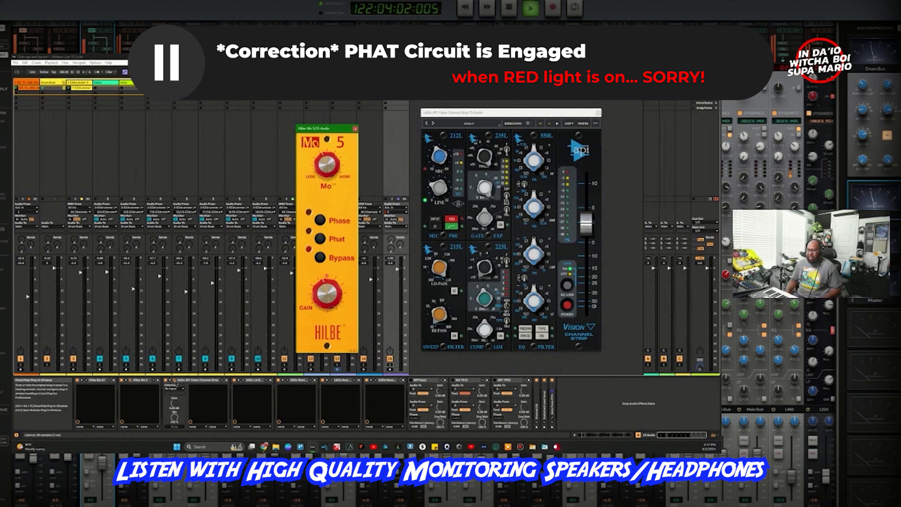
Hide the API Vision Channel Strip window and open the UADx LA-6176 Channel Strip, placing it beside the Mo 5
left_click(175, 381)
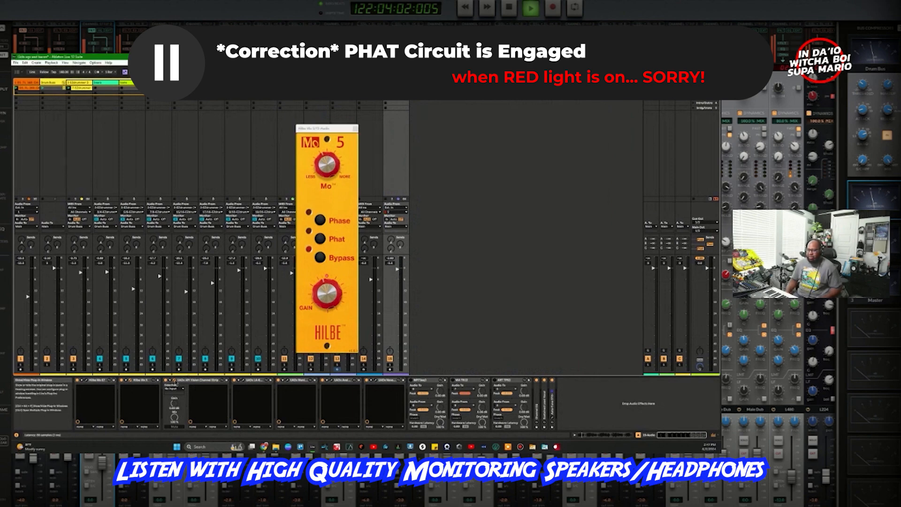
left_click(241, 386)
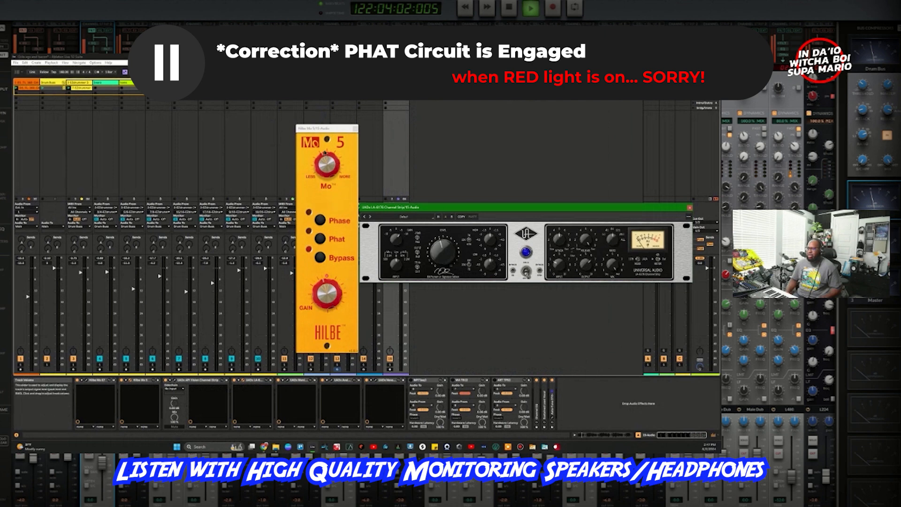
left_click_drag(335, 132, 331, 127)
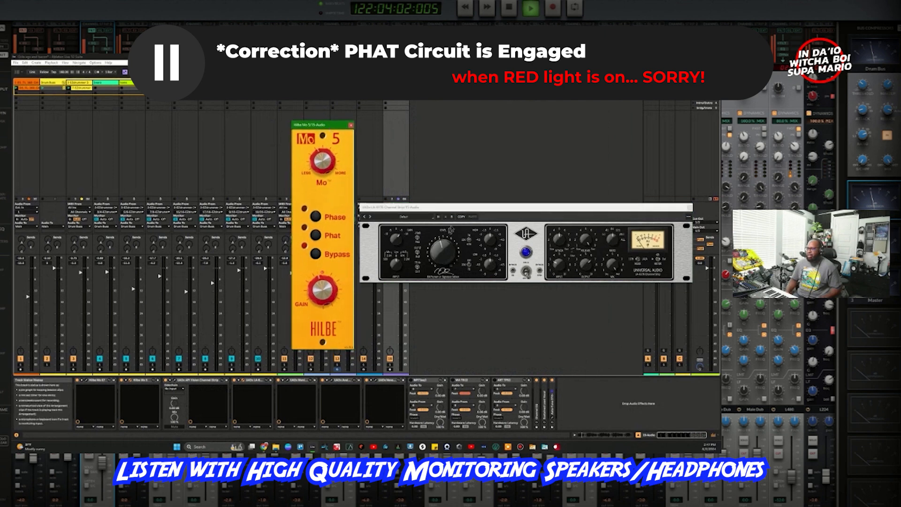
left_click_drag(461, 212, 475, 117)
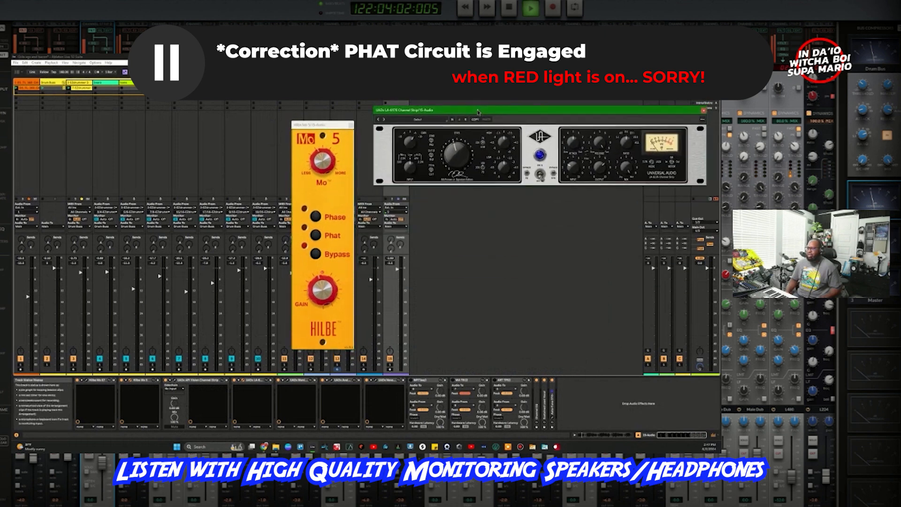
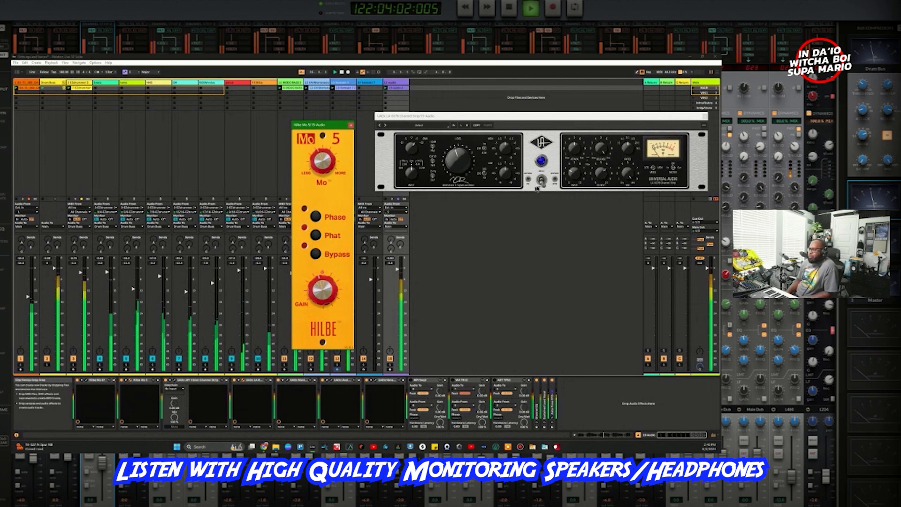
Compare the LA-6176 Channel Strip with the Mo 5 in the full mix by toggling the LA-6176's power
left_click(541, 161)
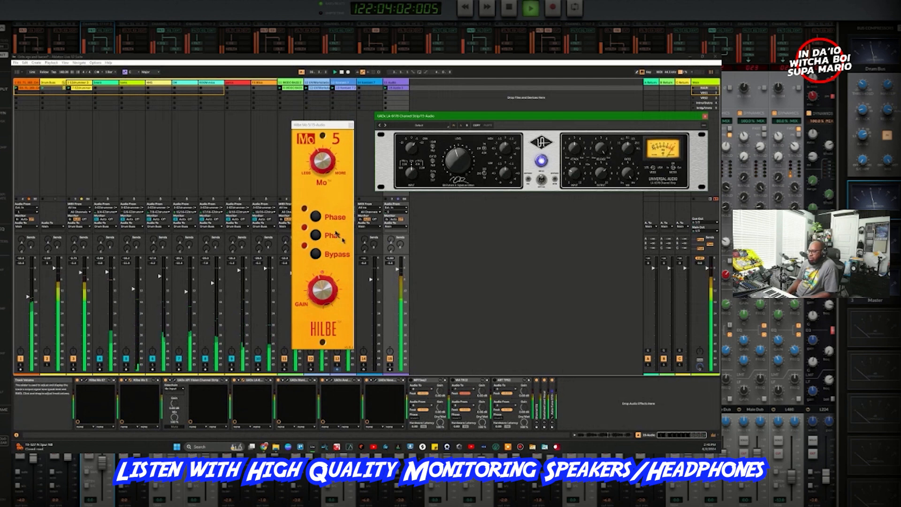
left_click(402, 233)
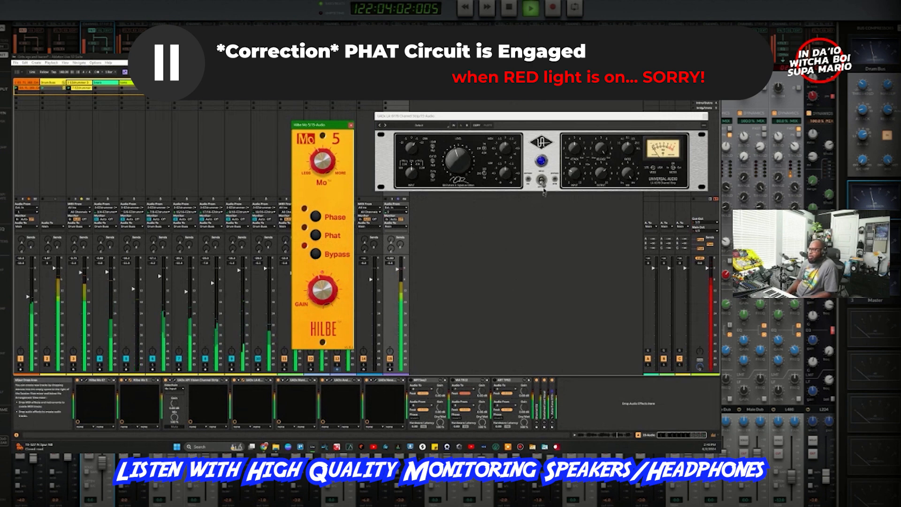
left_click(549, 172)
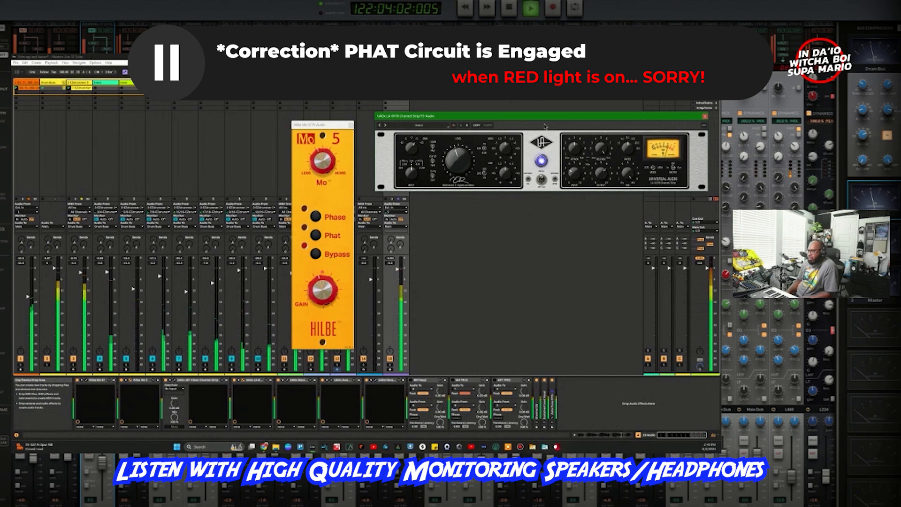
mouse_move(541, 121)
left_mouse_down()
mouse_move(529, 205)
mouse_move(545, 124)
left_mouse_up()
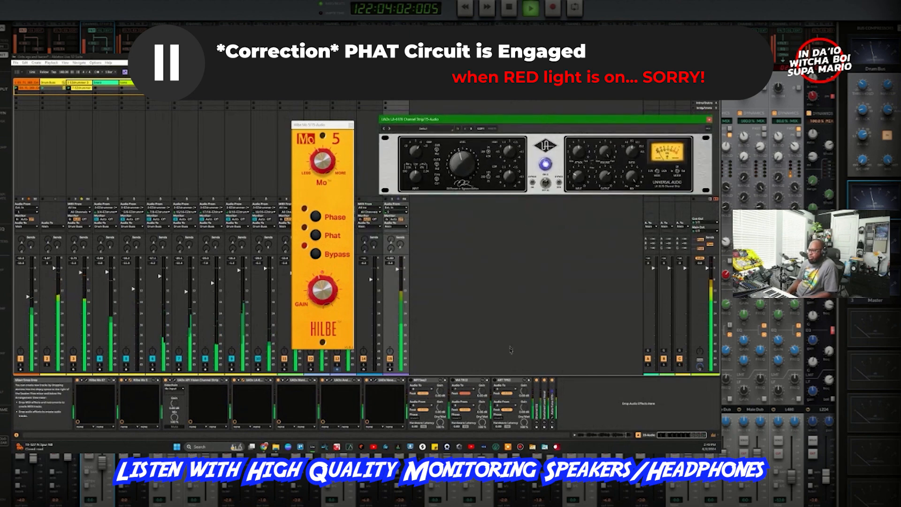
Solo the audio track and compare the LA-6176 Channel Strip with the Mo 5, alternating the LA-6176's power and the Mo 5's bypass
left_click(390, 367)
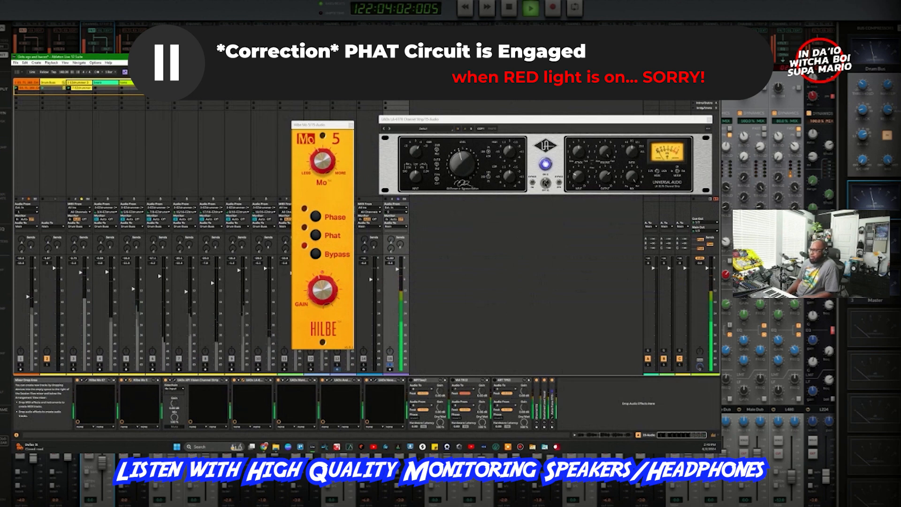
left_click(546, 182)
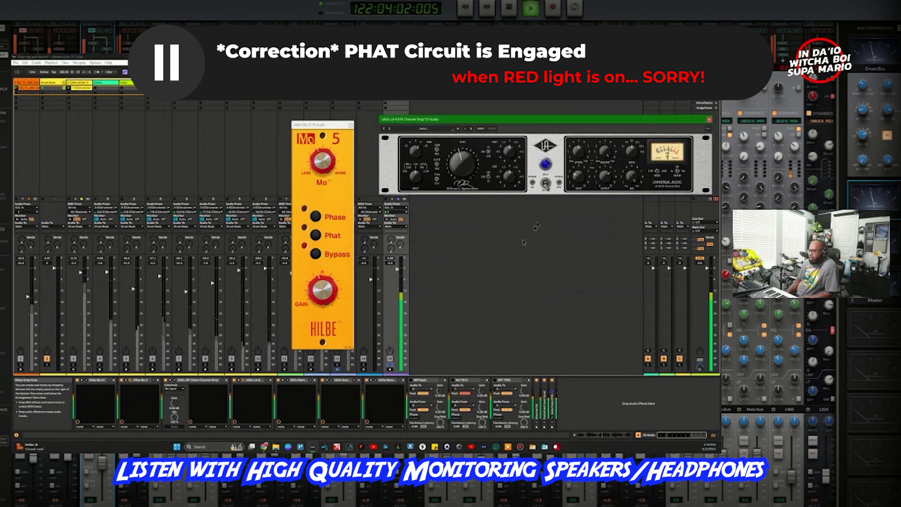
left_click(324, 256)
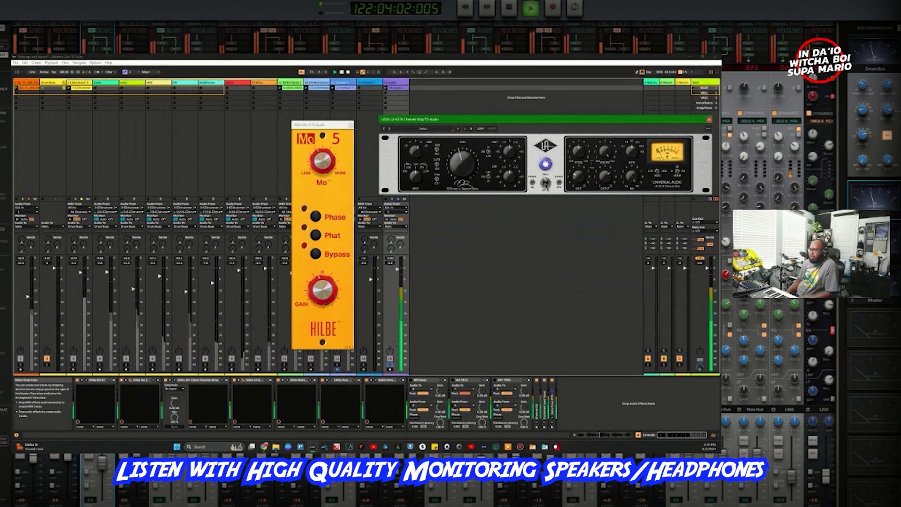
Toggle the Mo 5's Phat circuit and compare the Mo 5 with the LA-6176 on the soloed track, alternating bypass and power
left_click(323, 238)
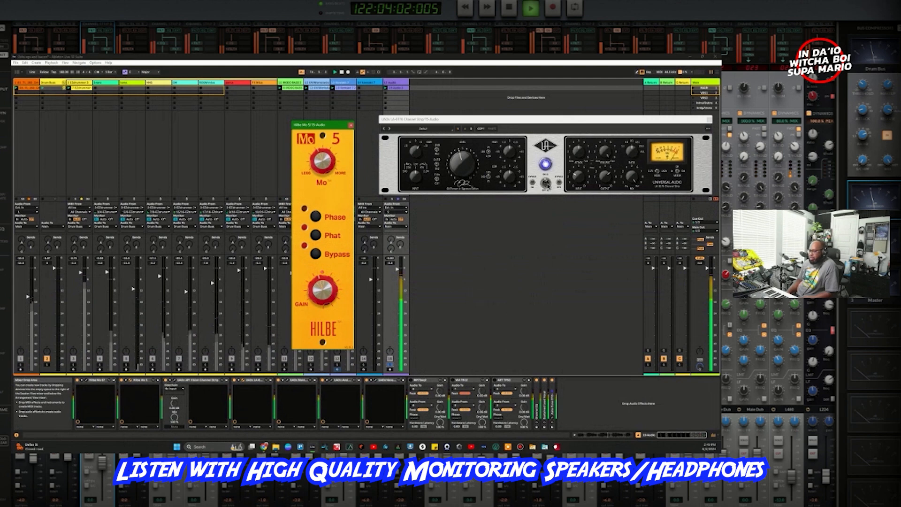
left_click(491, 277)
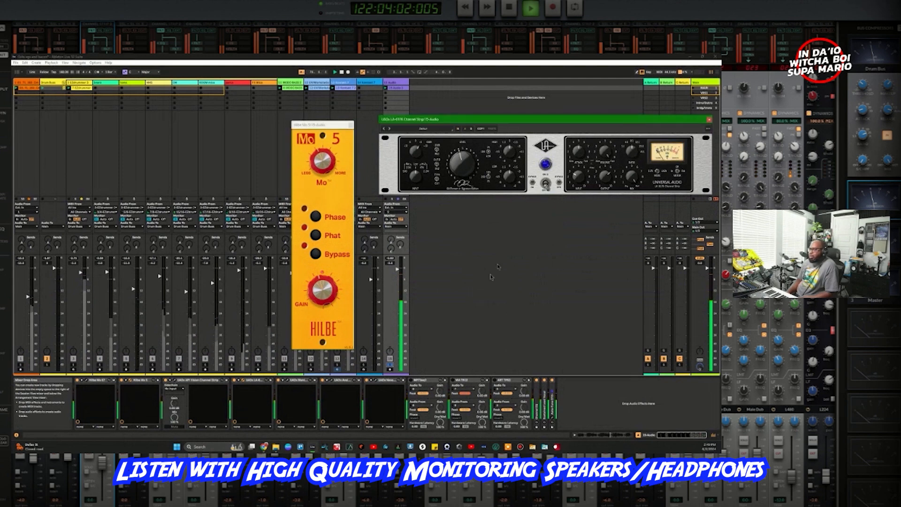
left_click(318, 254)
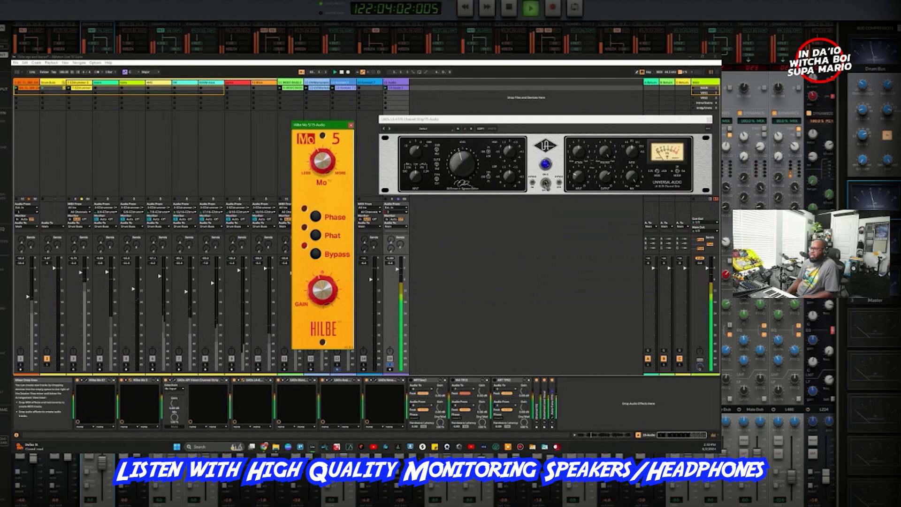
left_click(521, 169)
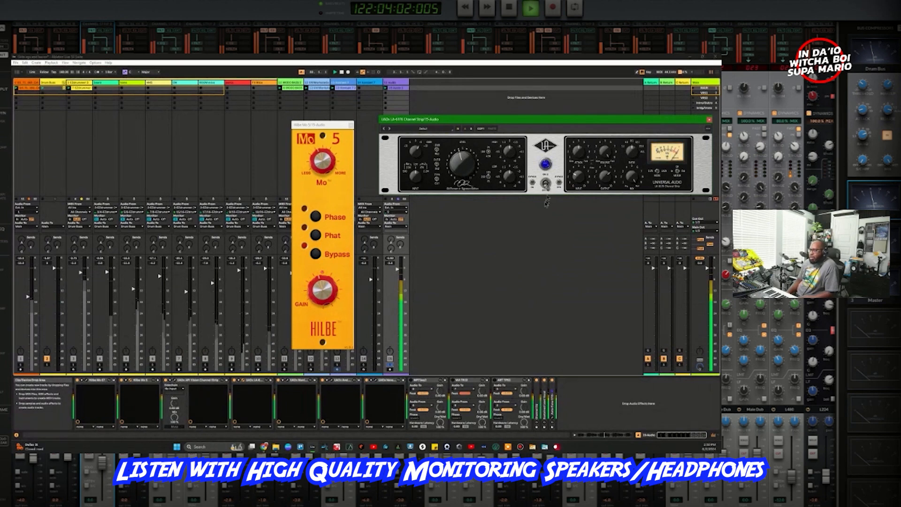
left_click(315, 254)
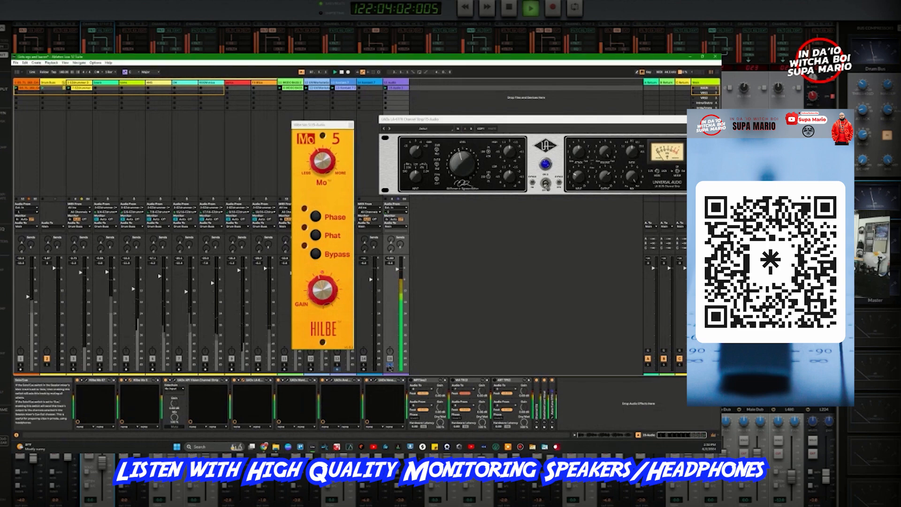
Unsolo the audio track to restore the full mix and reposition the LA-6176 and Mo 5 windows slightly
left_click(389, 366)
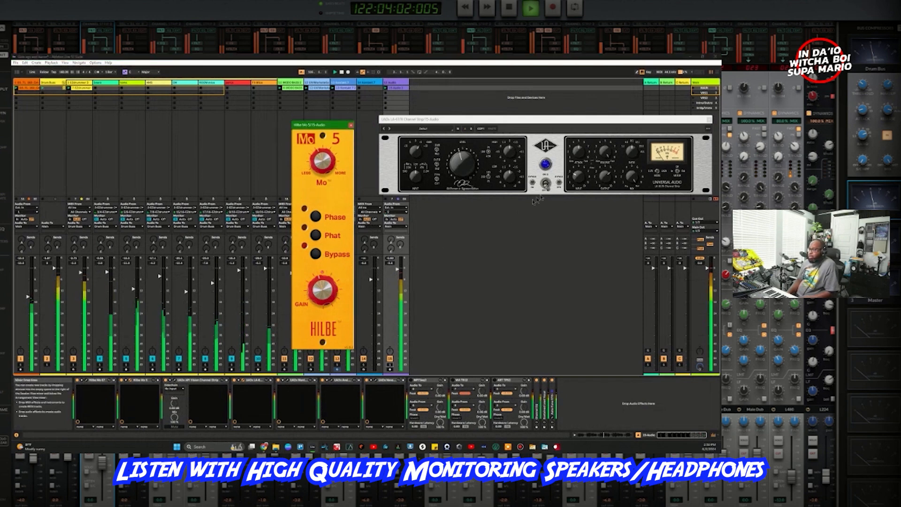
left_click(551, 123)
left_click_drag(552, 126, 549, 131)
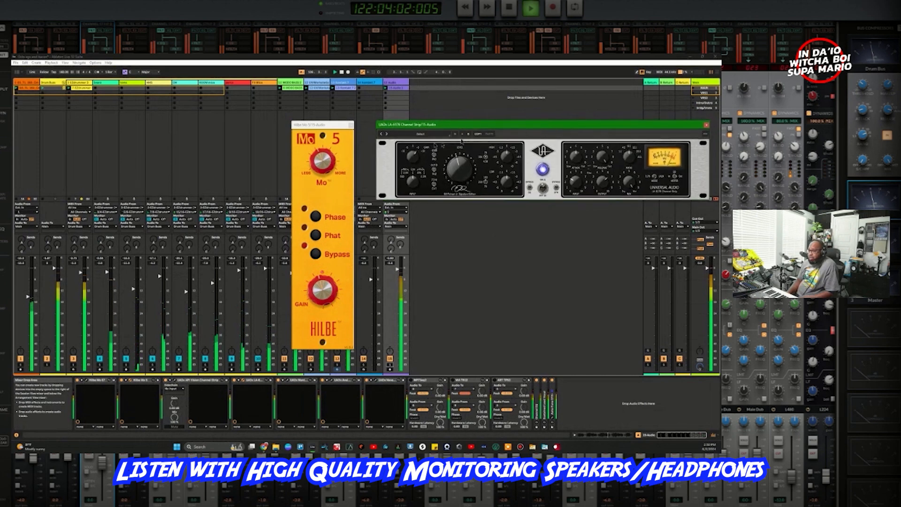
left_click_drag(331, 125, 338, 114)
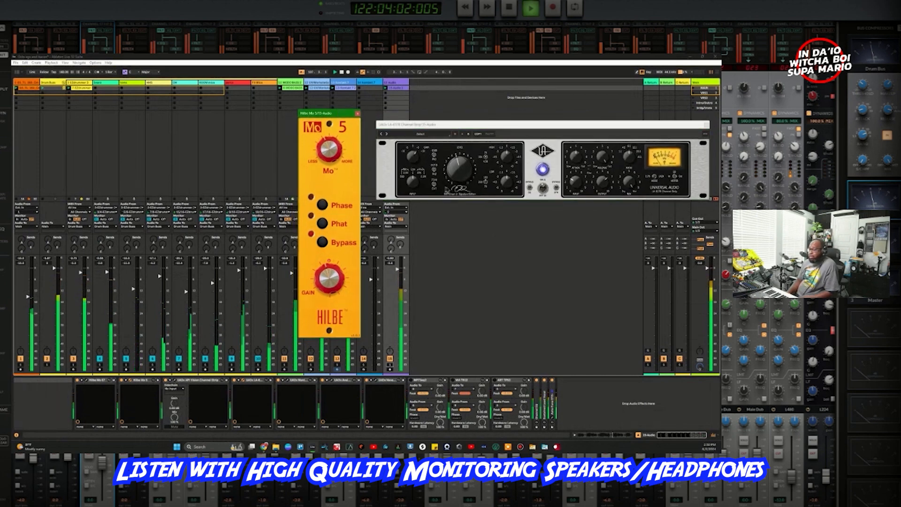
Compare the LA-6176 Channel Strip with the Mo 5 in the full mix, alternating the LA-6176's power and the Mo 5's bypass
left_click(544, 191)
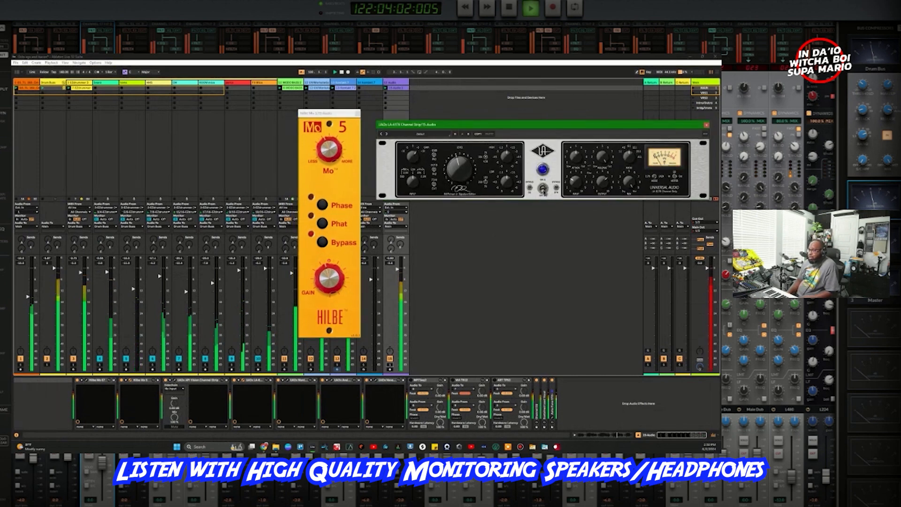
left_click(322, 241)
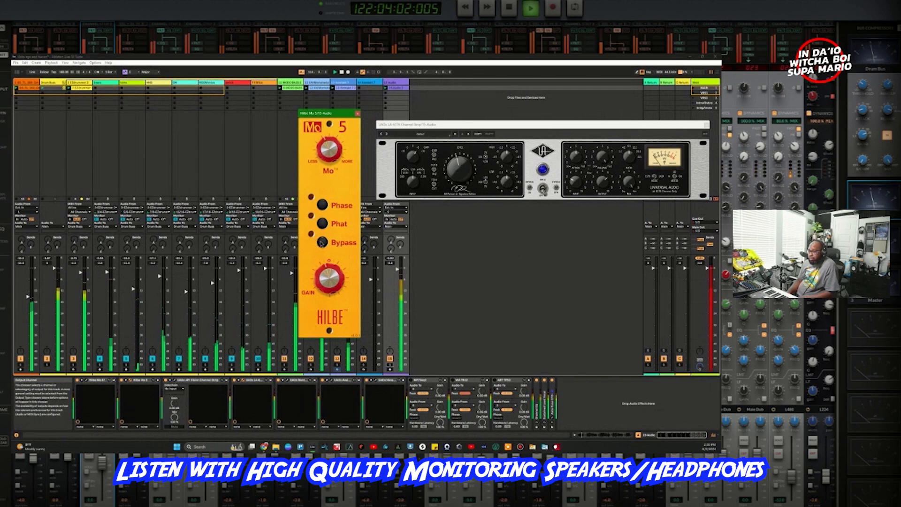
left_click(534, 196)
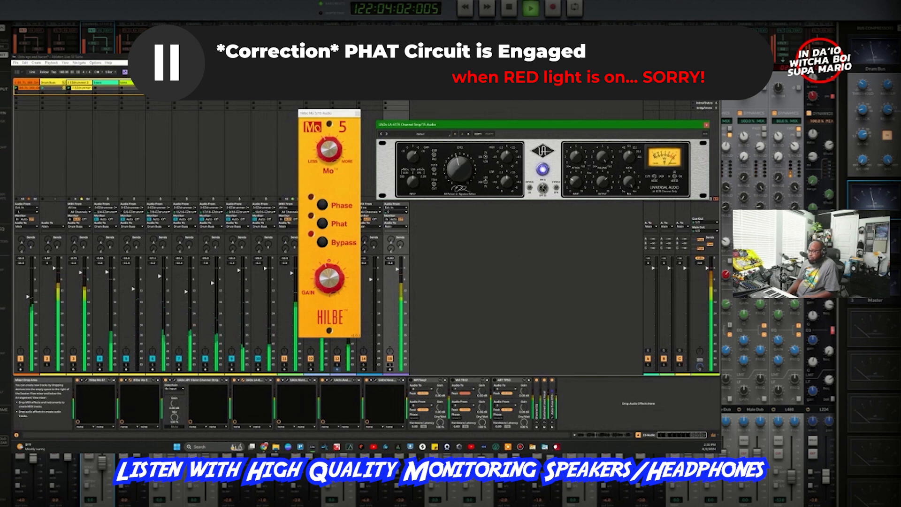
Stop playback and rearrange the Mo 5 and LA-6176 Channel Strip windows side by side
left_click(394, 301)
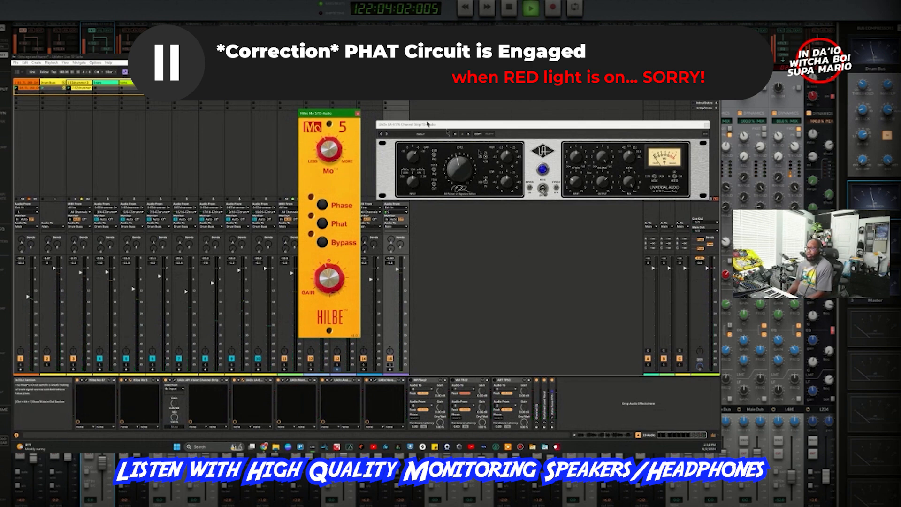
left_click_drag(349, 112, 356, 115)
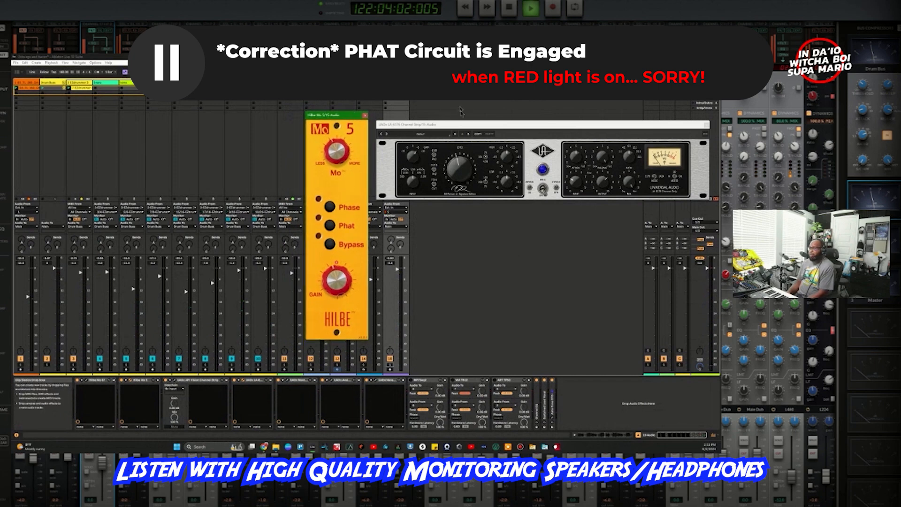
left_click_drag(346, 117, 343, 116)
left_click_drag(477, 129, 484, 119)
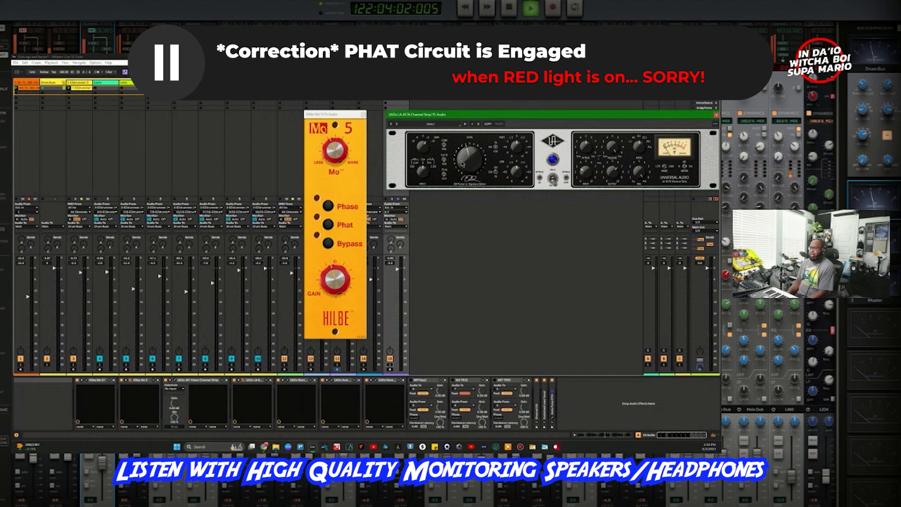